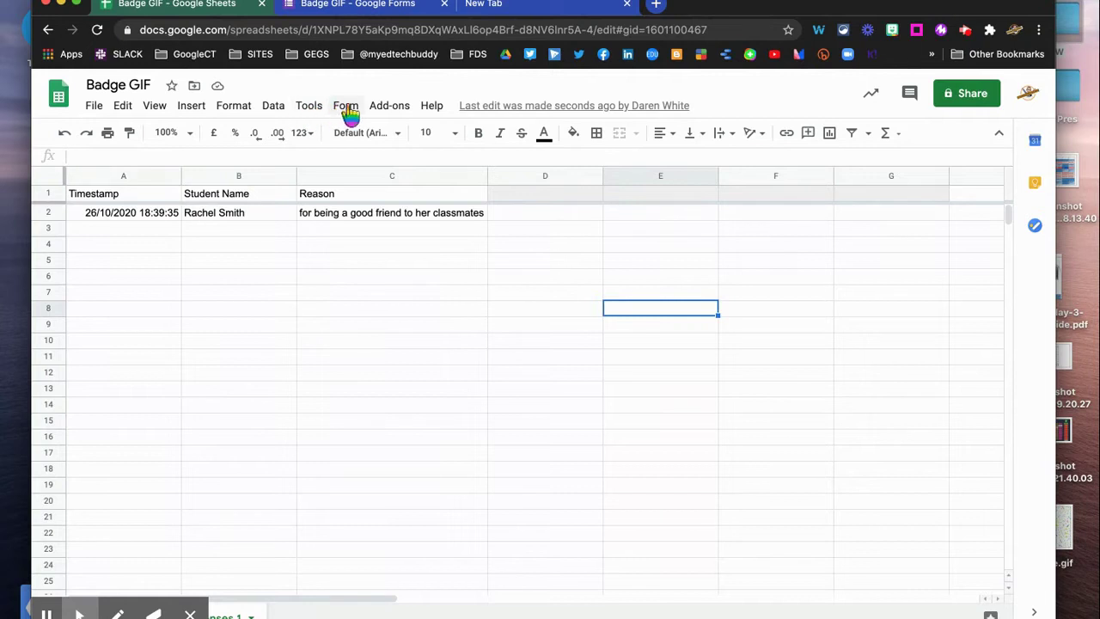
Launch AutoCrat from Add-ons and edit the Weekly badge awards job
{"action": "left_click", "coordinate": [389, 108]}
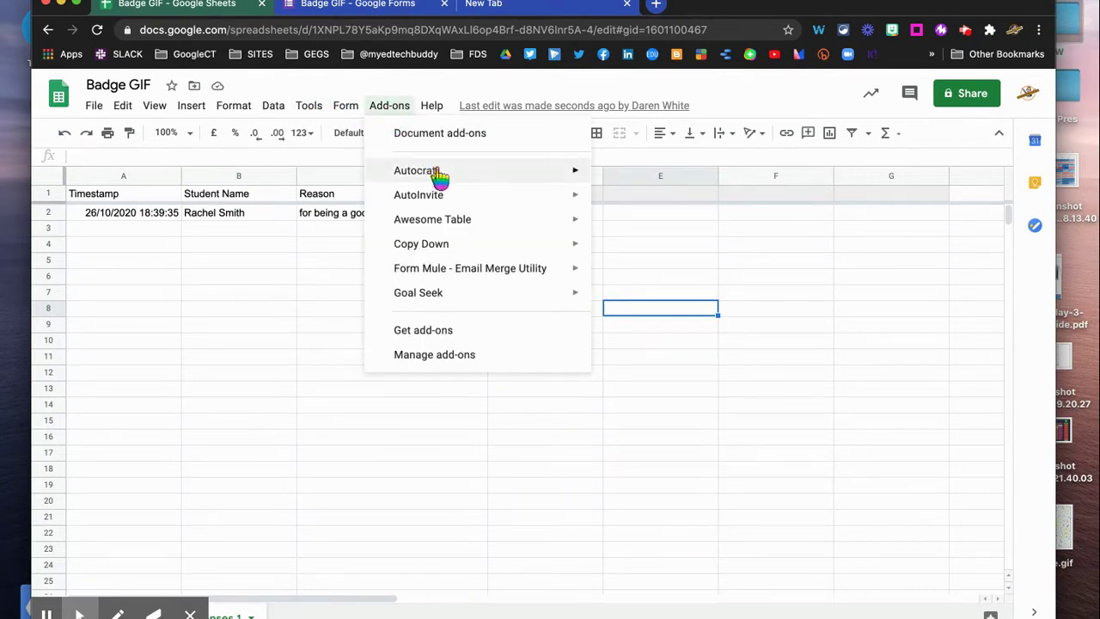
{"action": "mouse_move", "coordinate": [523, 177]}
{"action": "left_click", "coordinate": [638, 177]}
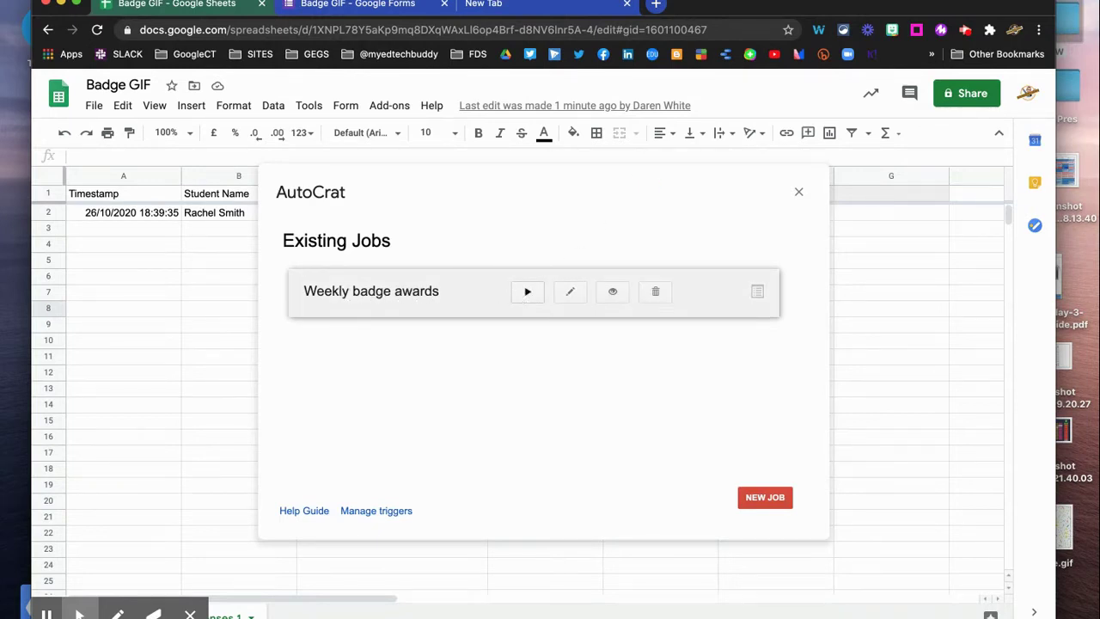
{"action": "left_click", "coordinate": [570, 297]}
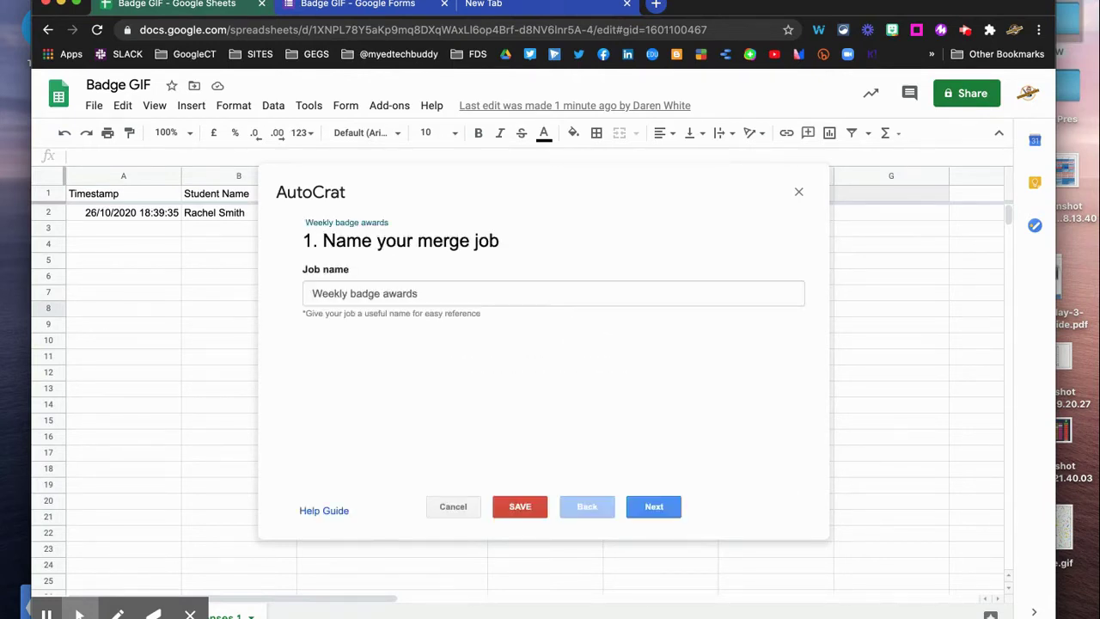
Advance to the template step and open the GIF BADGE Slides template
{"action": "left_click", "coordinate": [651, 504]}
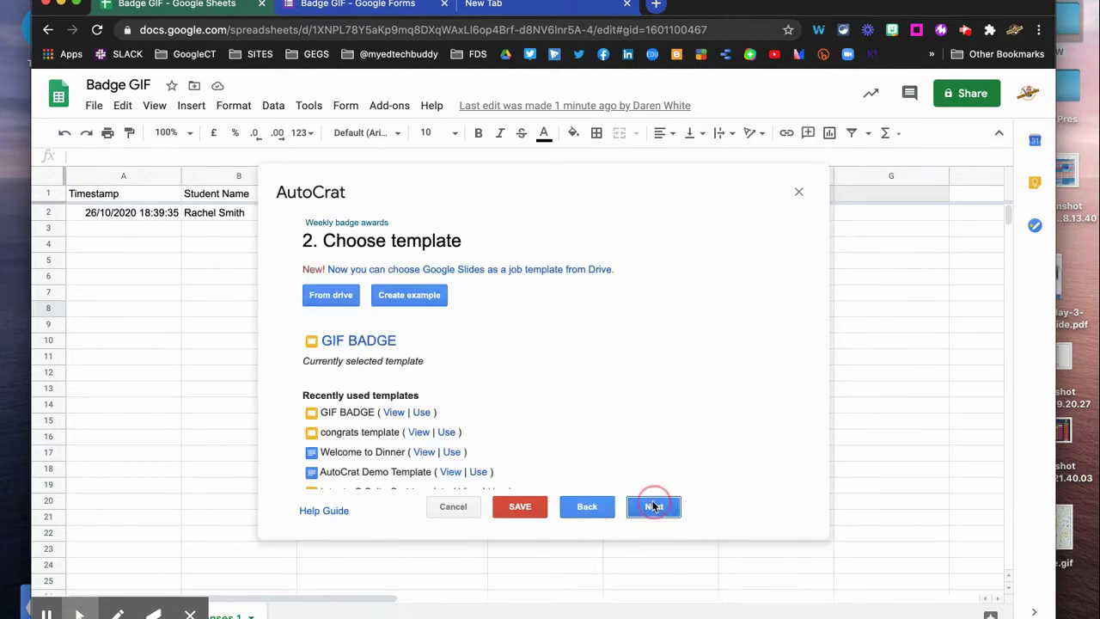
{"action": "left_click", "coordinate": [365, 340]}
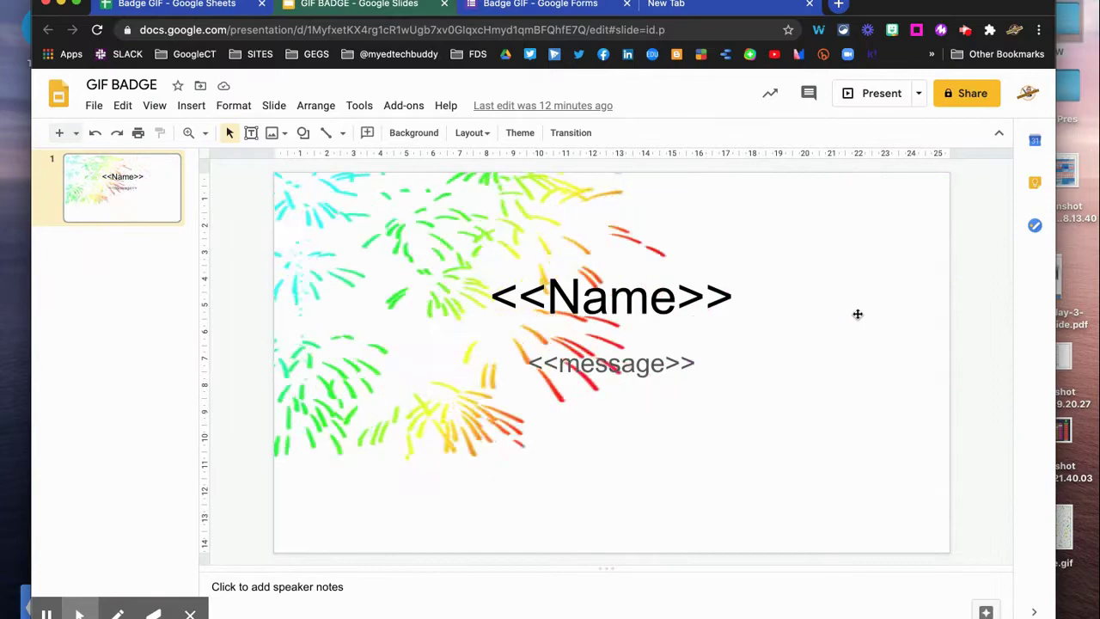
Check the GIF BADGE slide's background image without changing it, then close the Slides tab
{"action": "right_click", "coordinate": [920, 253]}
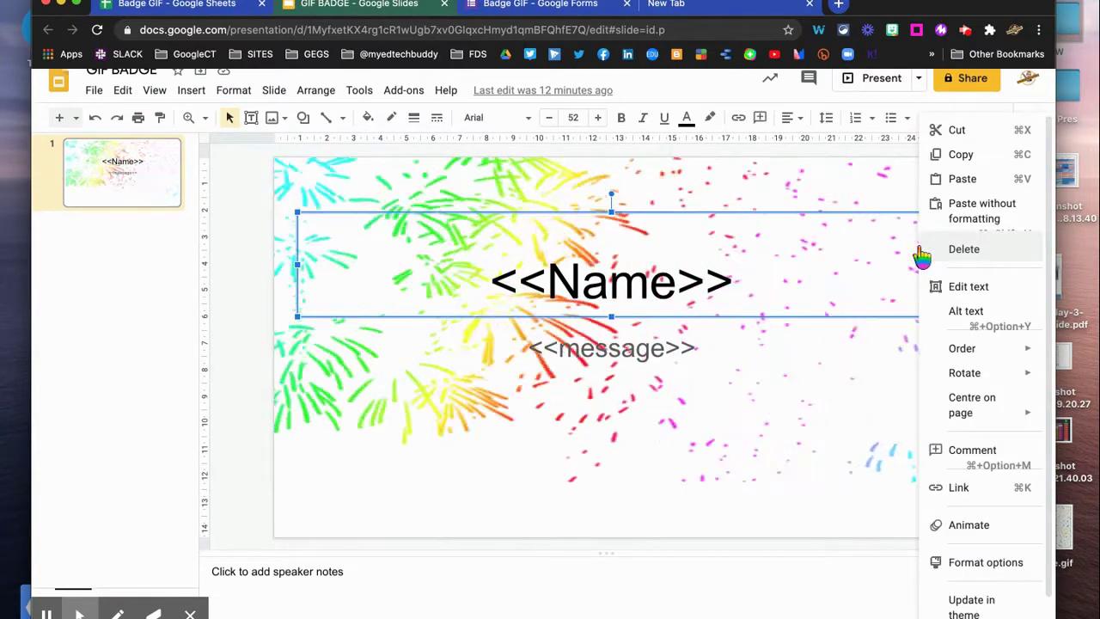
{"action": "left_click", "coordinate": [290, 490]}
{"action": "right_click", "coordinate": [289, 487]}
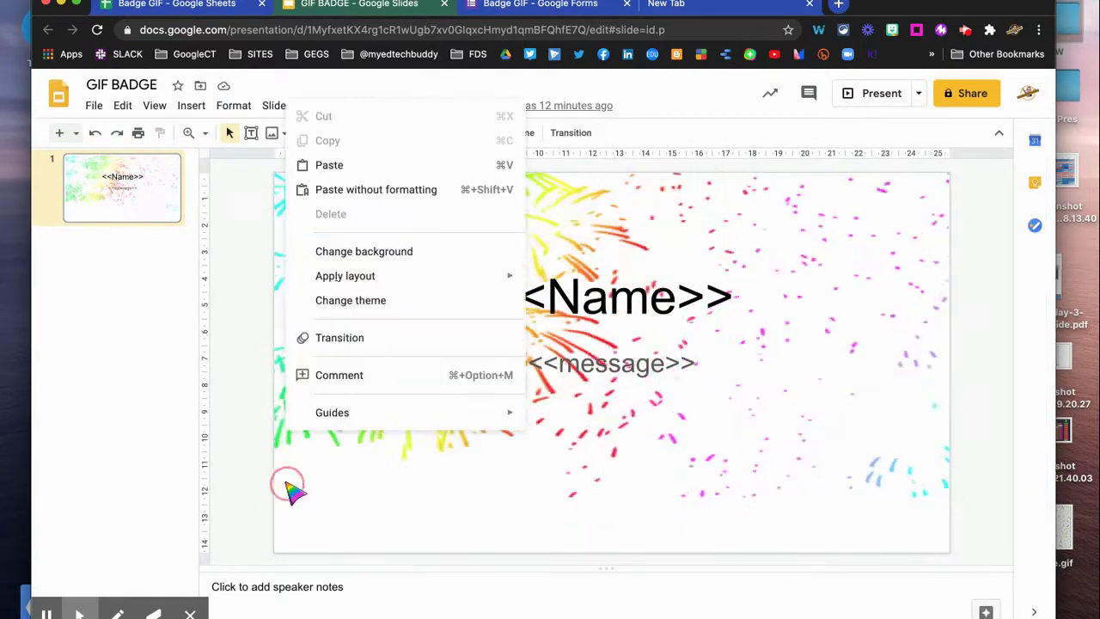
{"action": "left_click", "coordinate": [382, 252]}
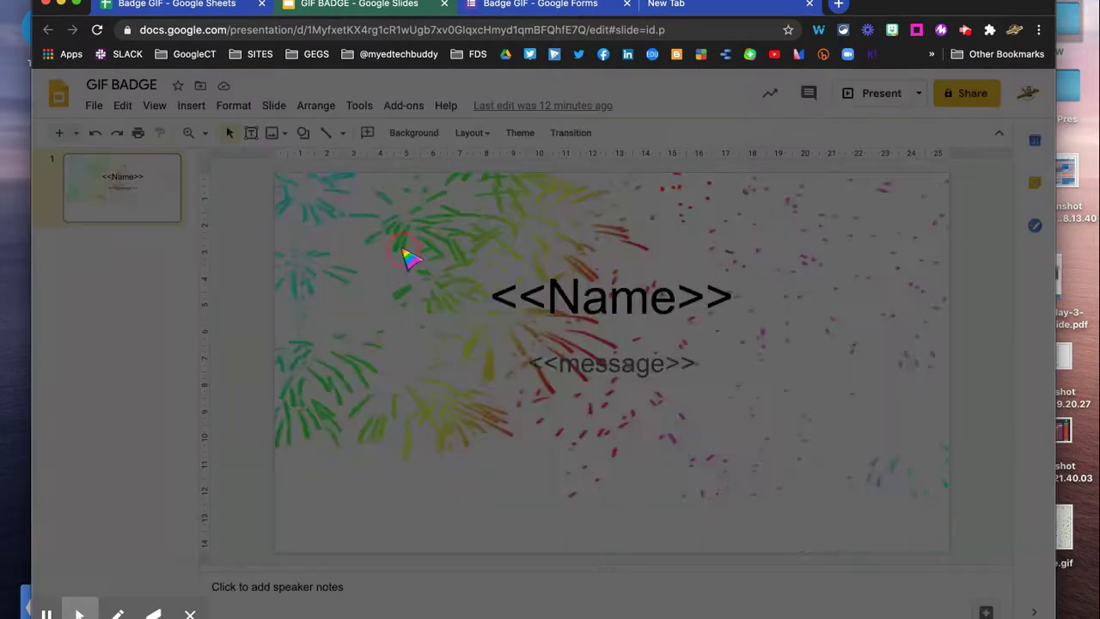
{"action": "left_click", "coordinate": [631, 352]}
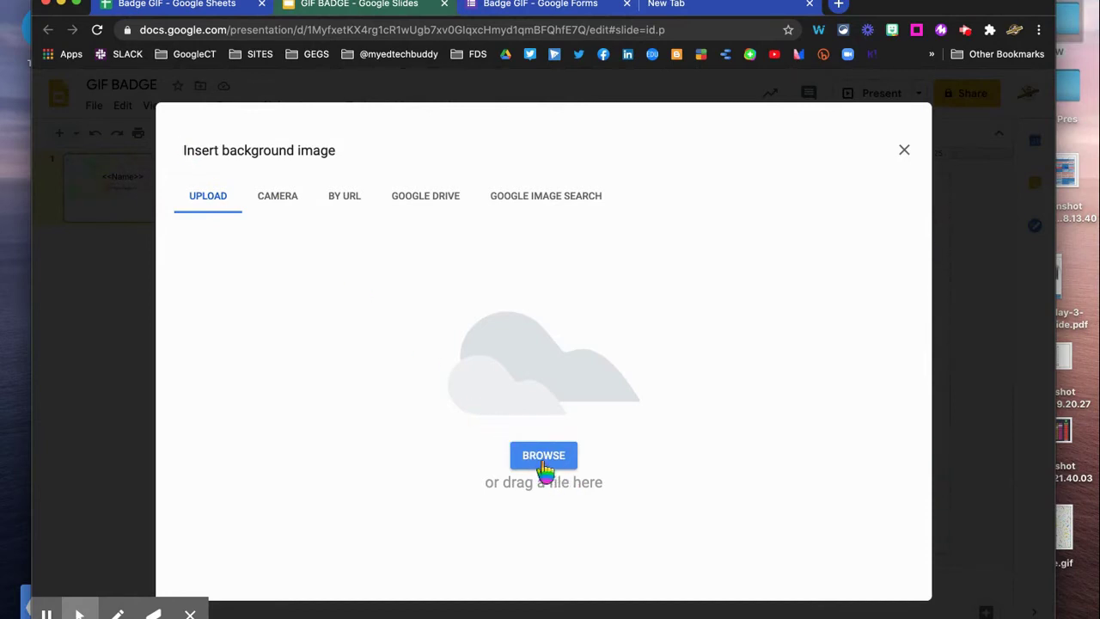
{"action": "left_click", "coordinate": [904, 150]}
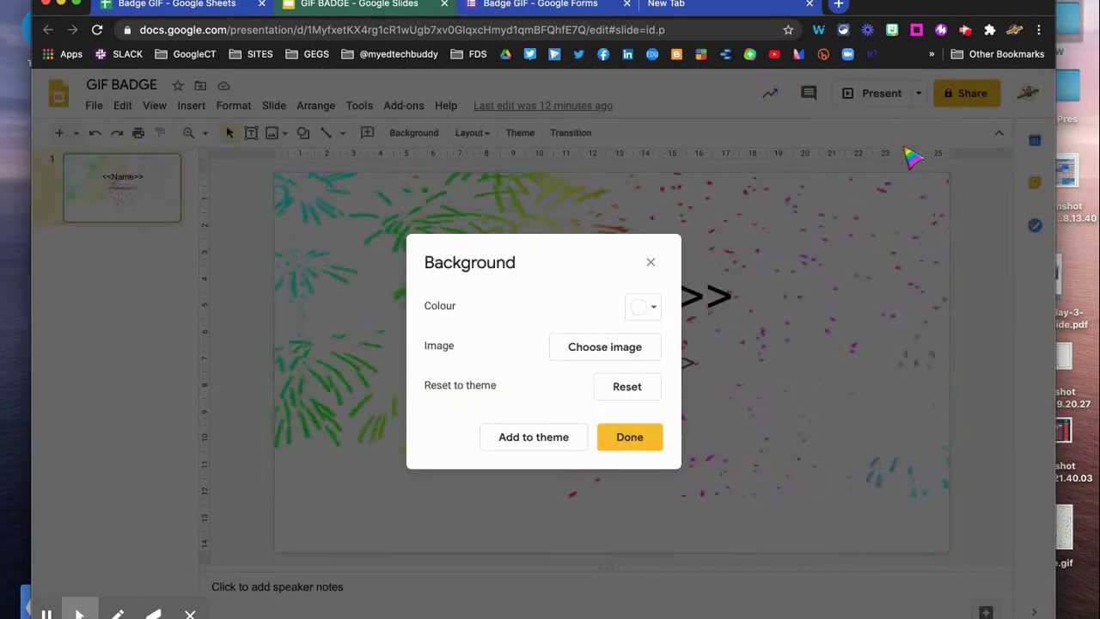
{"action": "left_click", "coordinate": [640, 439]}
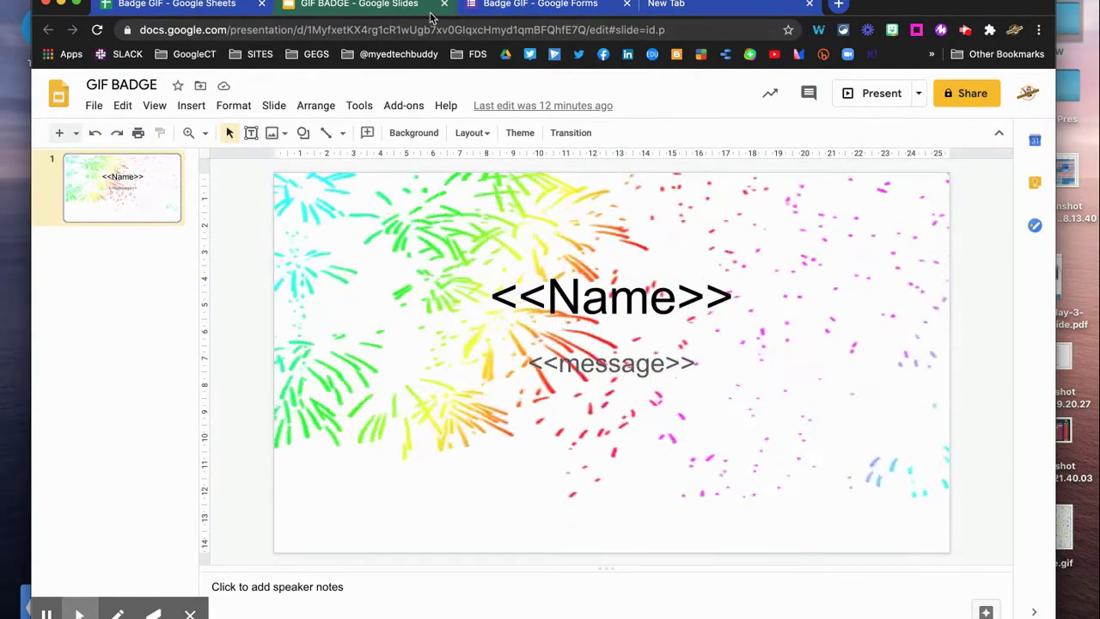
{"action": "left_click", "coordinate": [444, 4]}
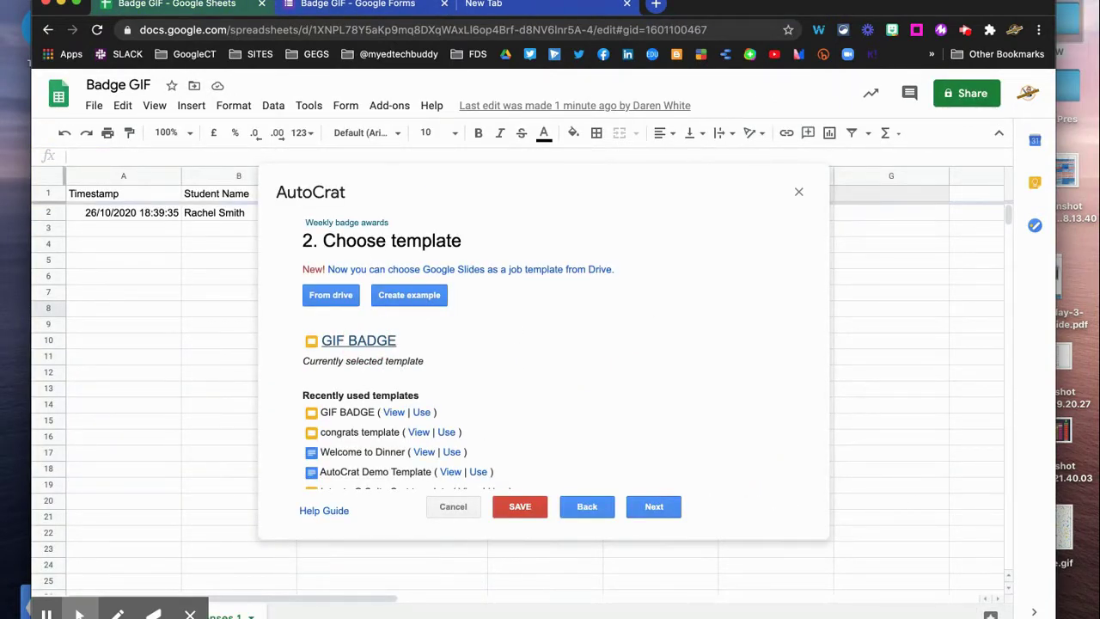
Pass column mapping and keep Google Slides as output type, reaching the destination folder step
{"action": "left_click", "coordinate": [655, 508]}
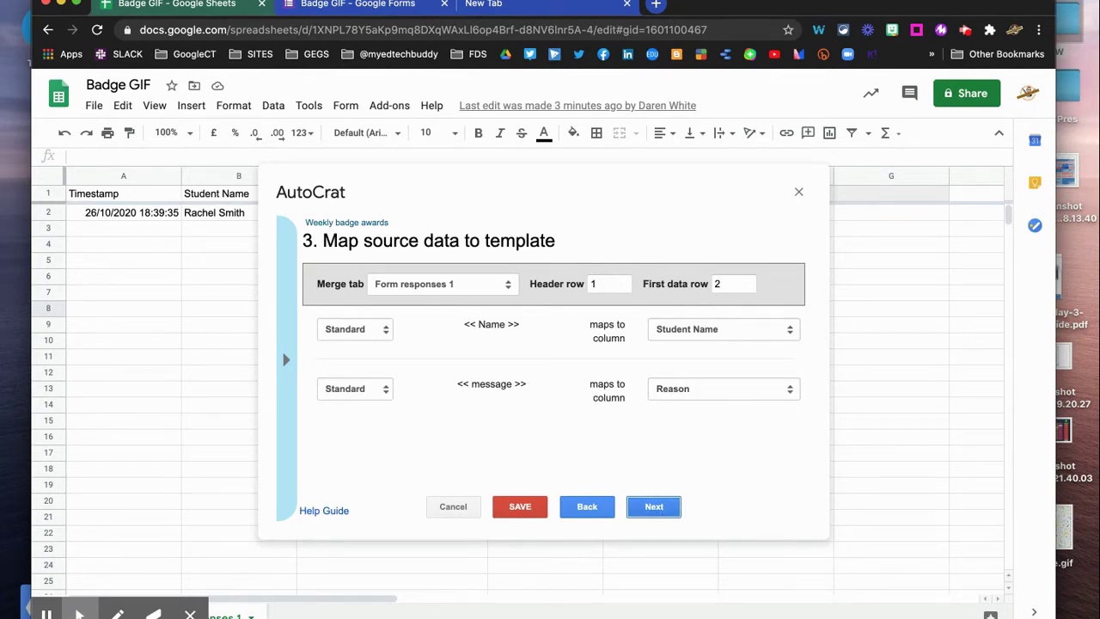
{"action": "left_click", "coordinate": [656, 508]}
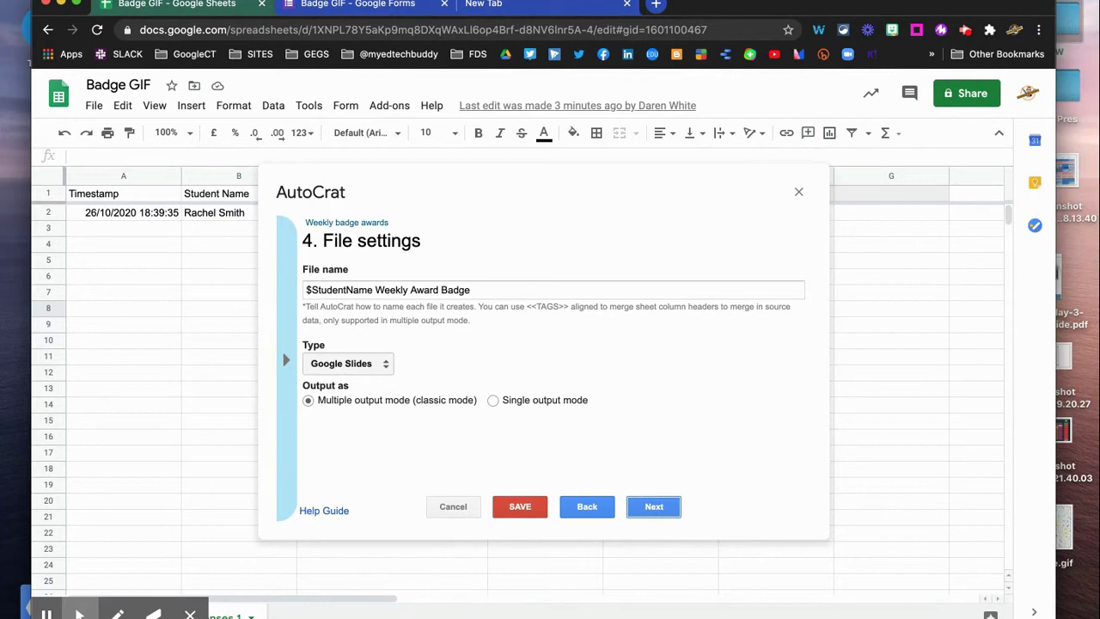
{"action": "left_click", "coordinate": [384, 364]}
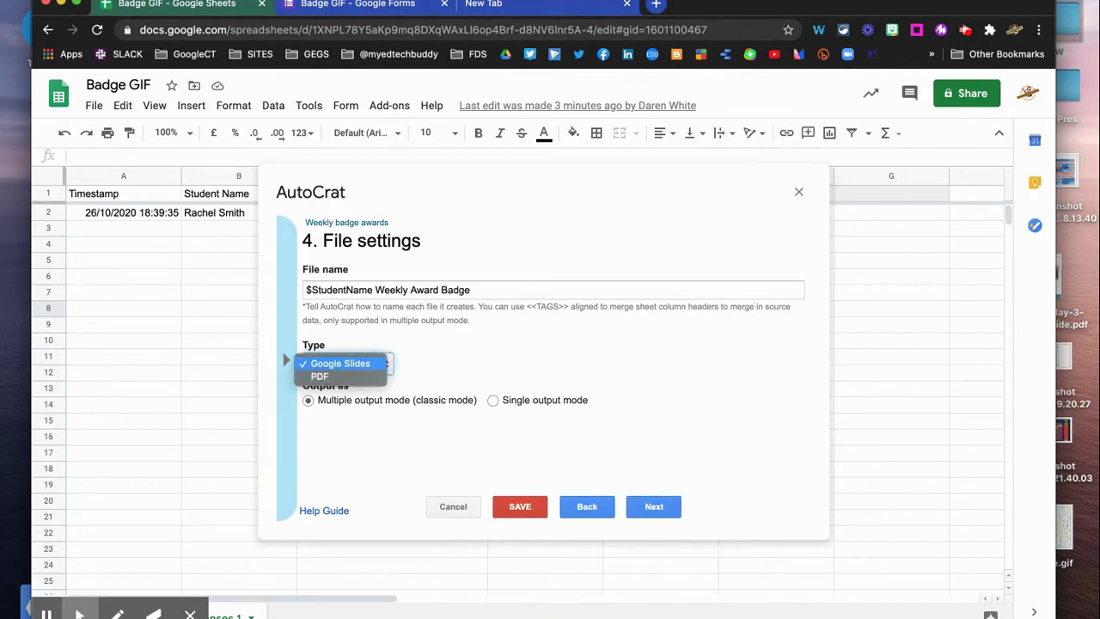
{"action": "left_click", "coordinate": [341, 364]}
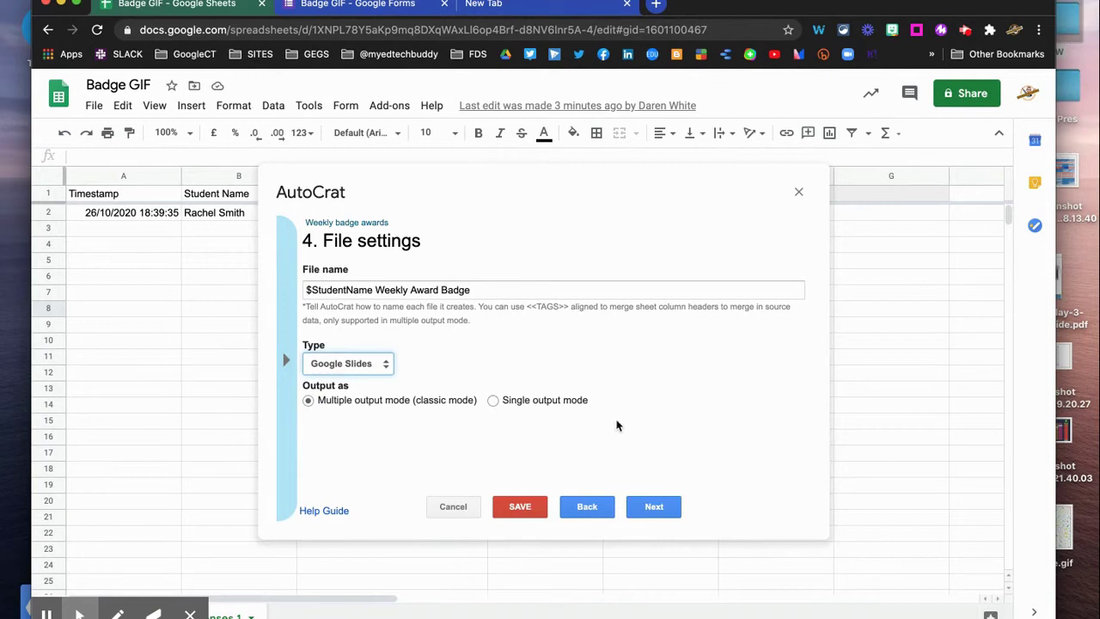
{"action": "left_click", "coordinate": [653, 507]}
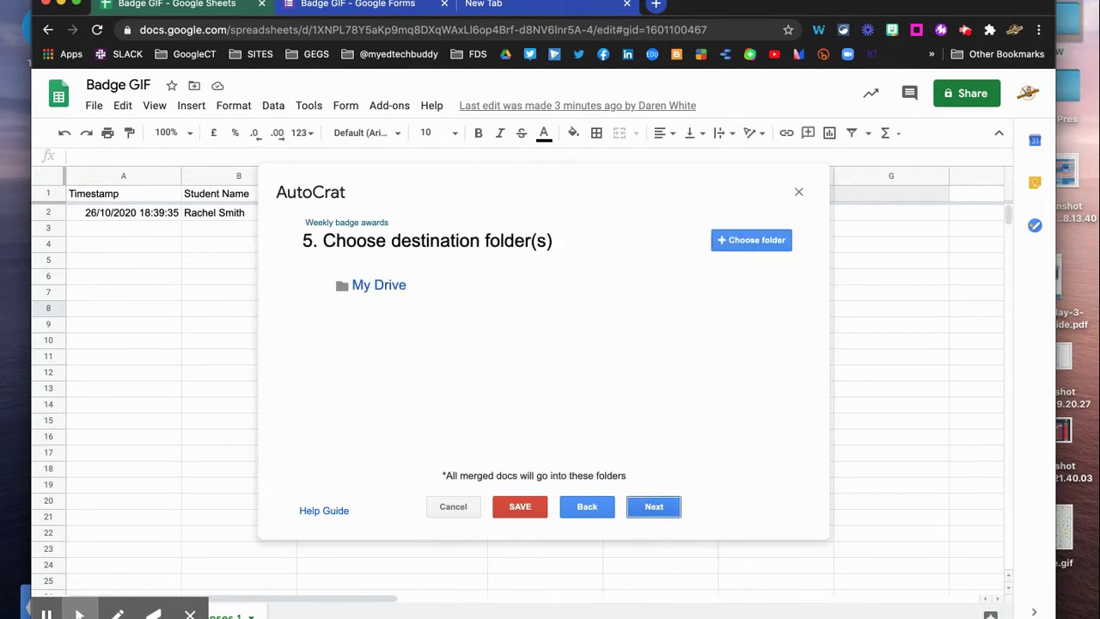
Skip the destination folder and dynamic folder reference steps to reach sharing and email
{"action": "left_click", "coordinate": [662, 508]}
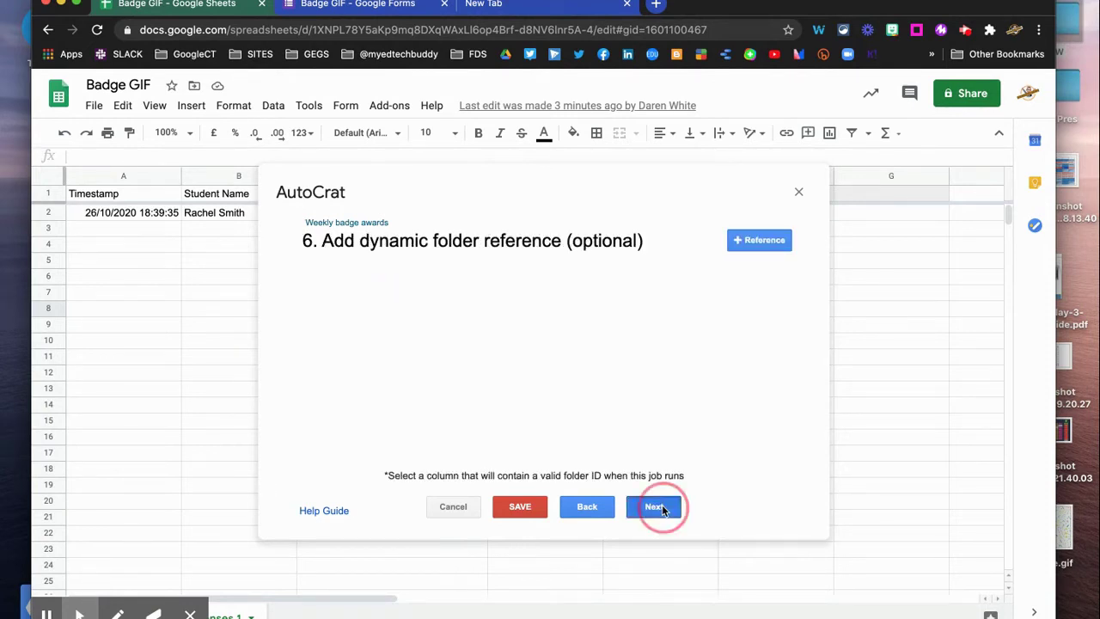
{"action": "left_click", "coordinate": [654, 507]}
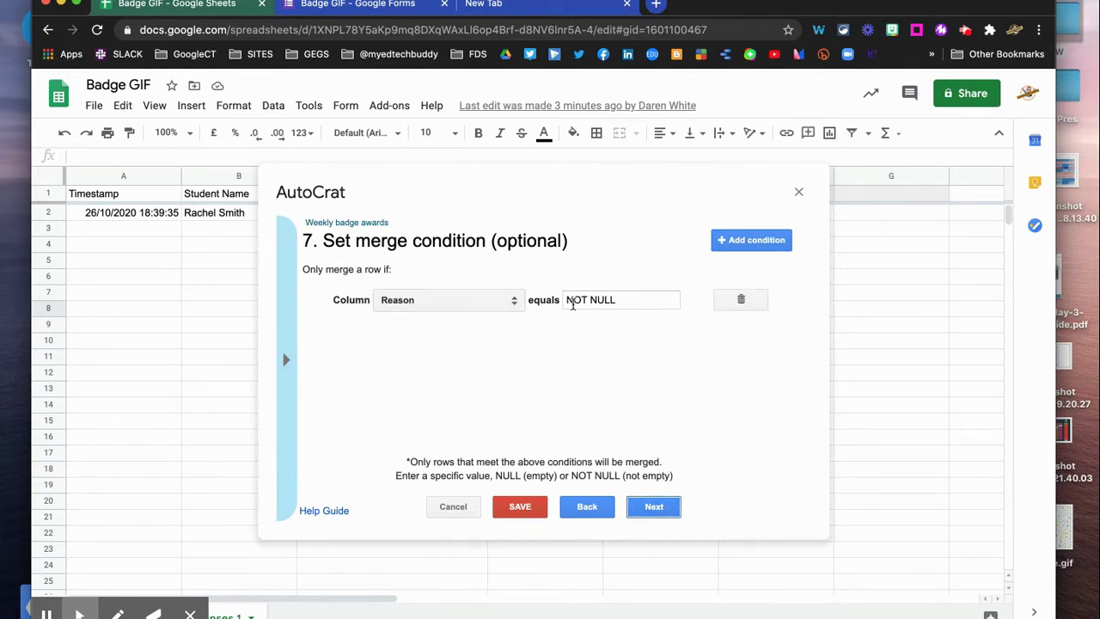
{"action": "left_click", "coordinate": [656, 508]}
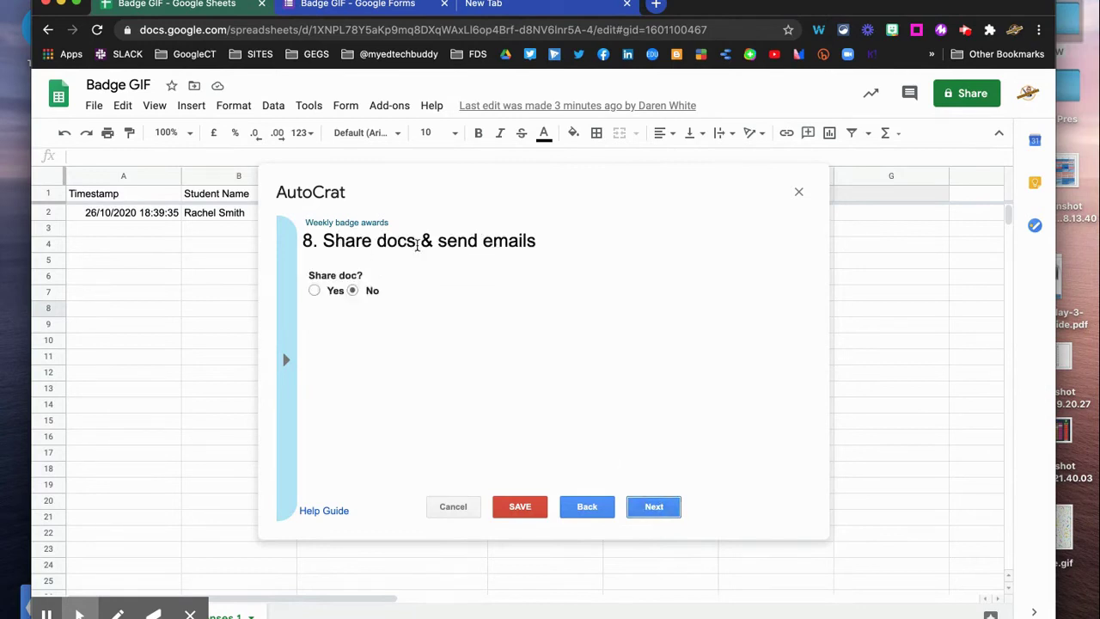
Share each merged doc as 'view only doc' and send emails from the generic no-reply address
{"action": "left_click", "coordinate": [315, 291]}
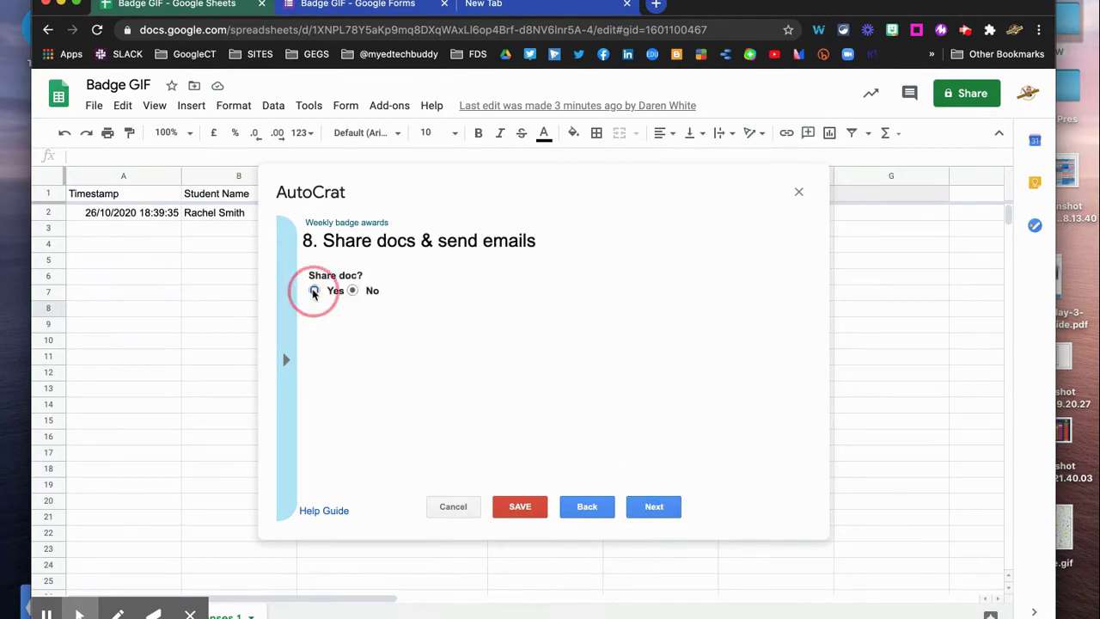
{"action": "left_click", "coordinate": [426, 334]}
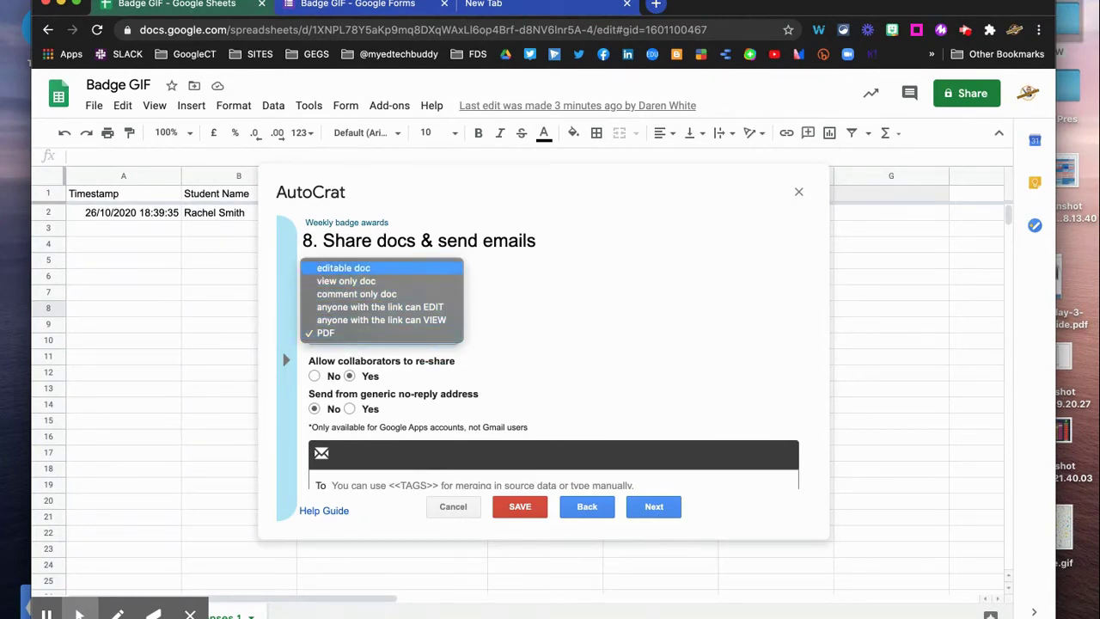
{"action": "left_click", "coordinate": [346, 281]}
{"action": "scroll", "coordinate": [468, 313], "scroll_direction": "down", "scroll_amount": 3}
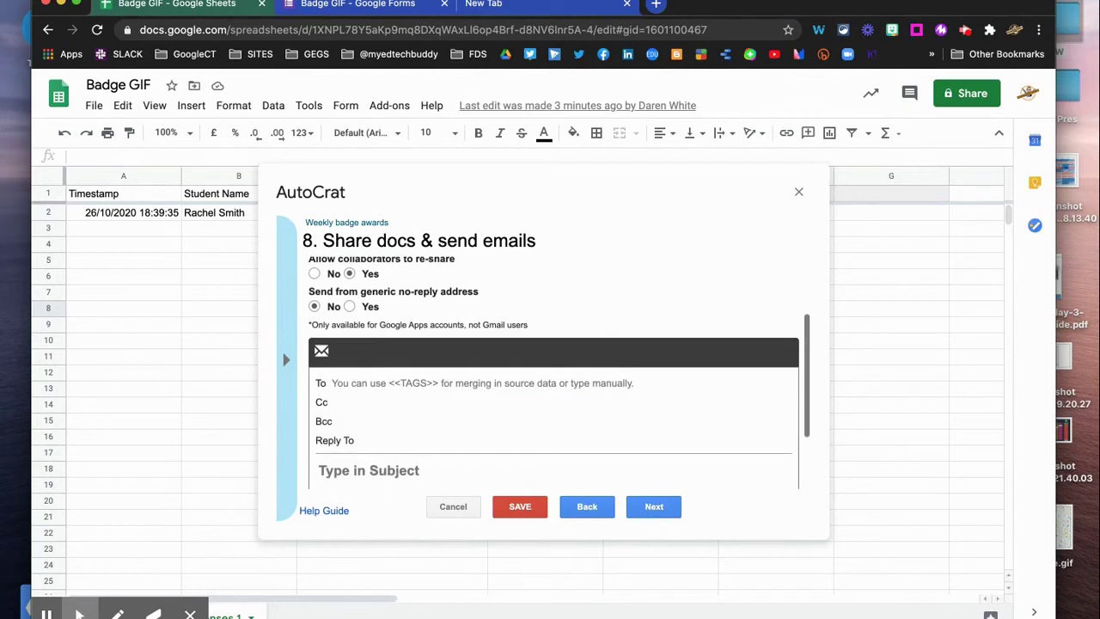
{"action": "left_click", "coordinate": [359, 308]}
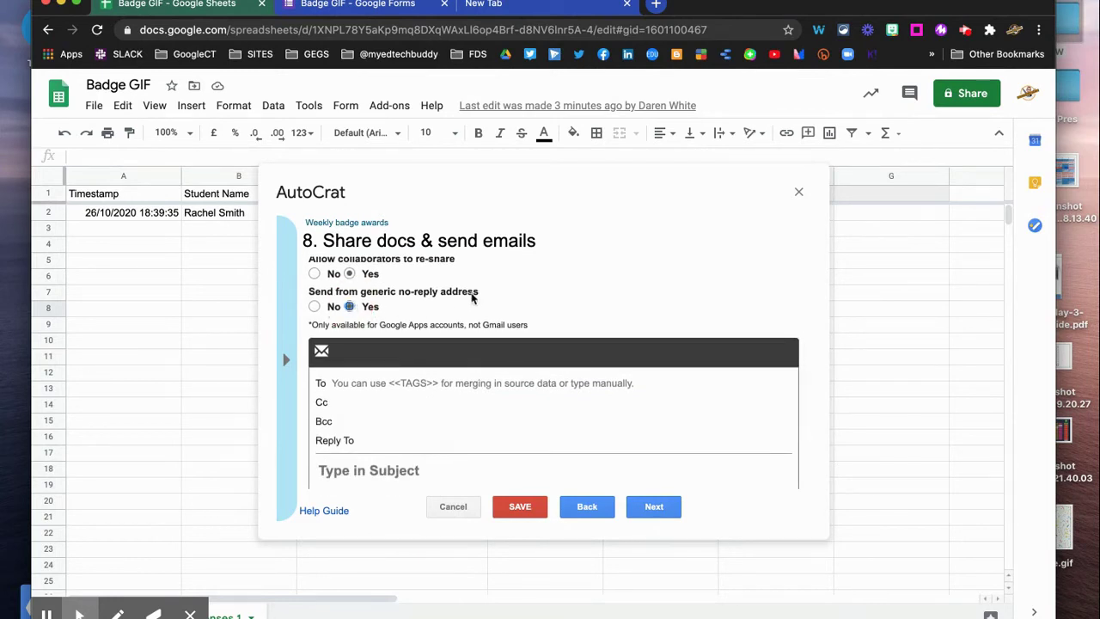
{"action": "scroll", "coordinate": [491, 295], "scroll_direction": "down", "scroll_amount": 1}
{"action": "scroll", "coordinate": [430, 339], "scroll_direction": "down", "scroll_amount": 1}
Address the email to the teacher's email address with subject 'Weekly Award badge'
{"action": "left_click", "coordinate": [410, 351]}
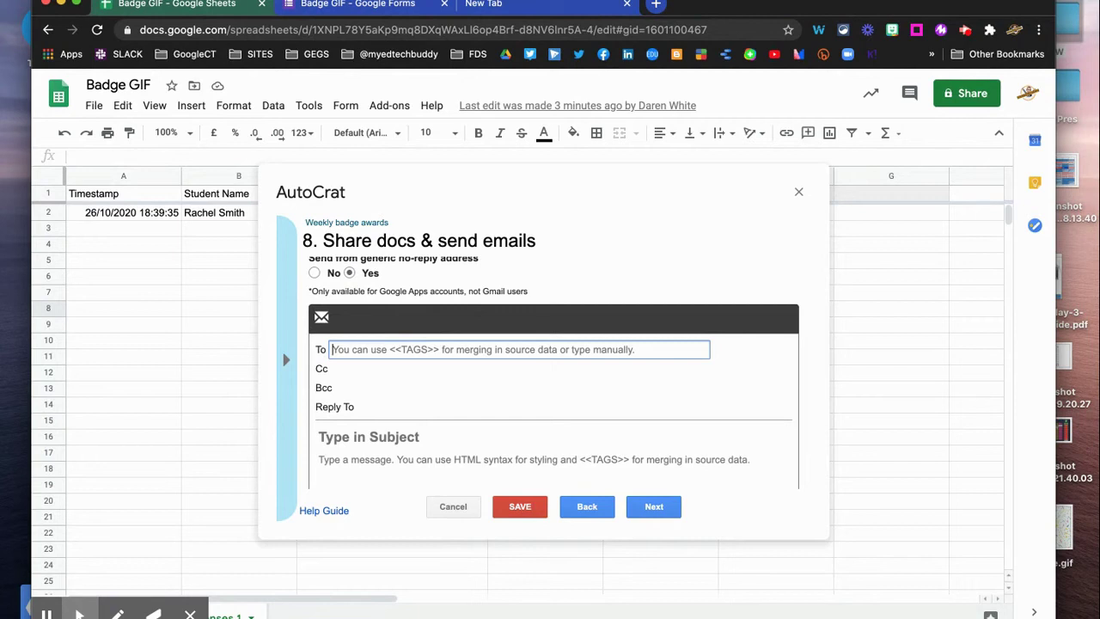
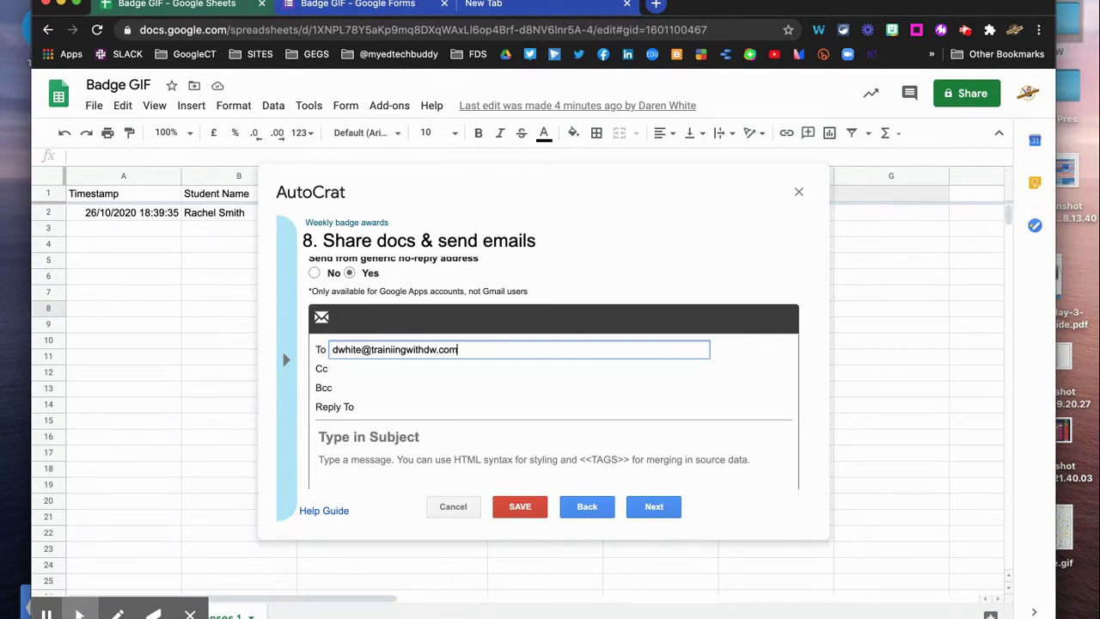
{"action": "left_click", "coordinate": [746, 375]}
{"action": "left_click", "coordinate": [382, 436]}
{"action": "left_click", "coordinate": [382, 436]}
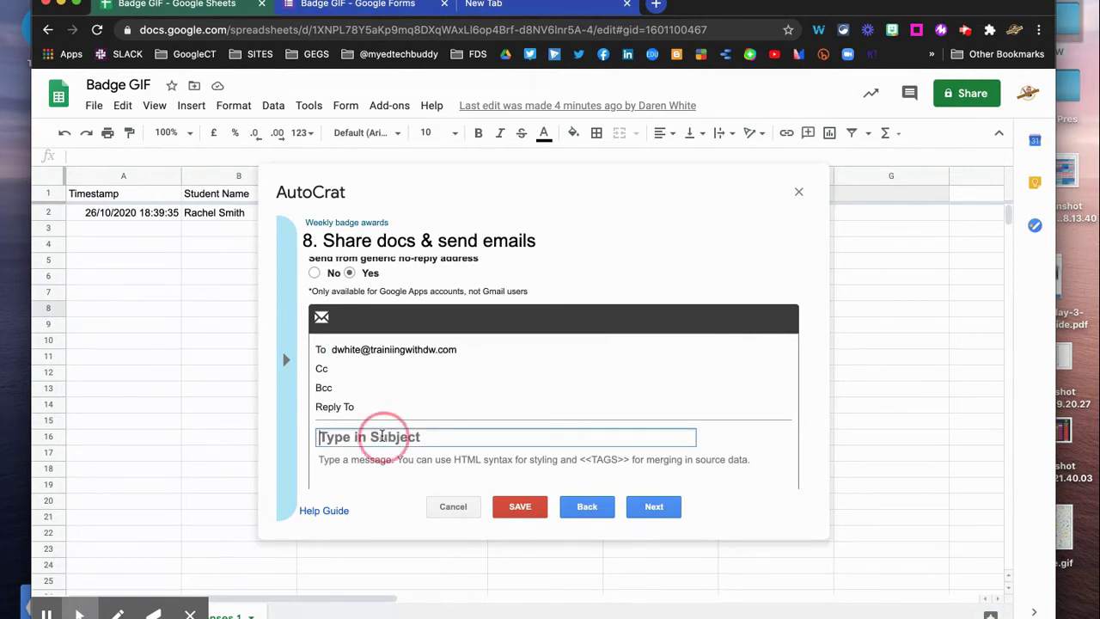
{"action": "type", "text": "Weekly"}
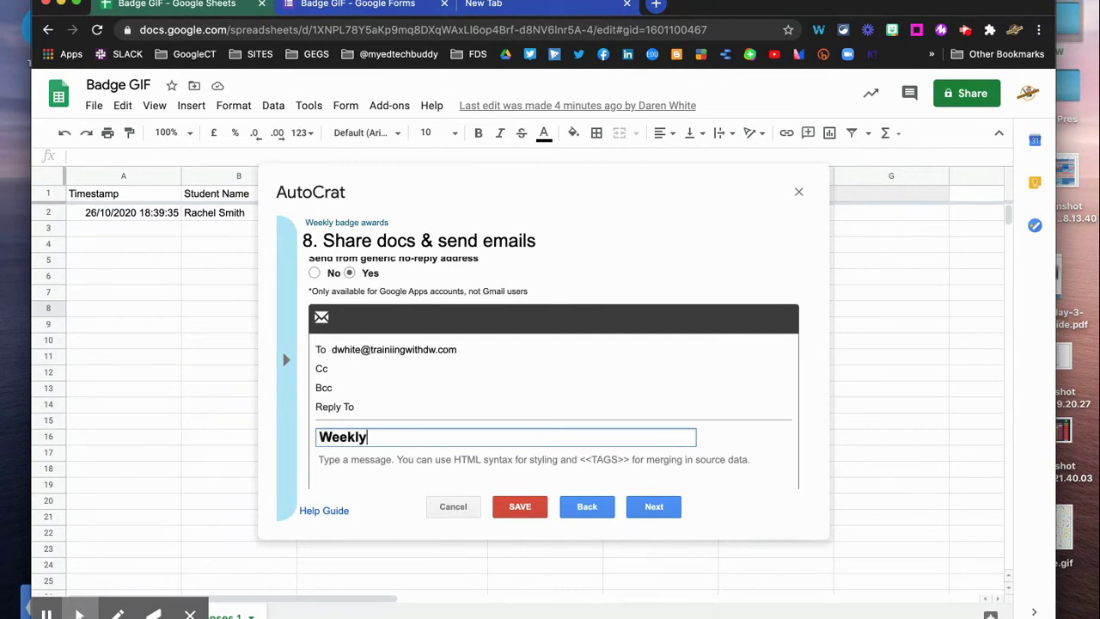
{"action": "type", "text": " Award badge"}
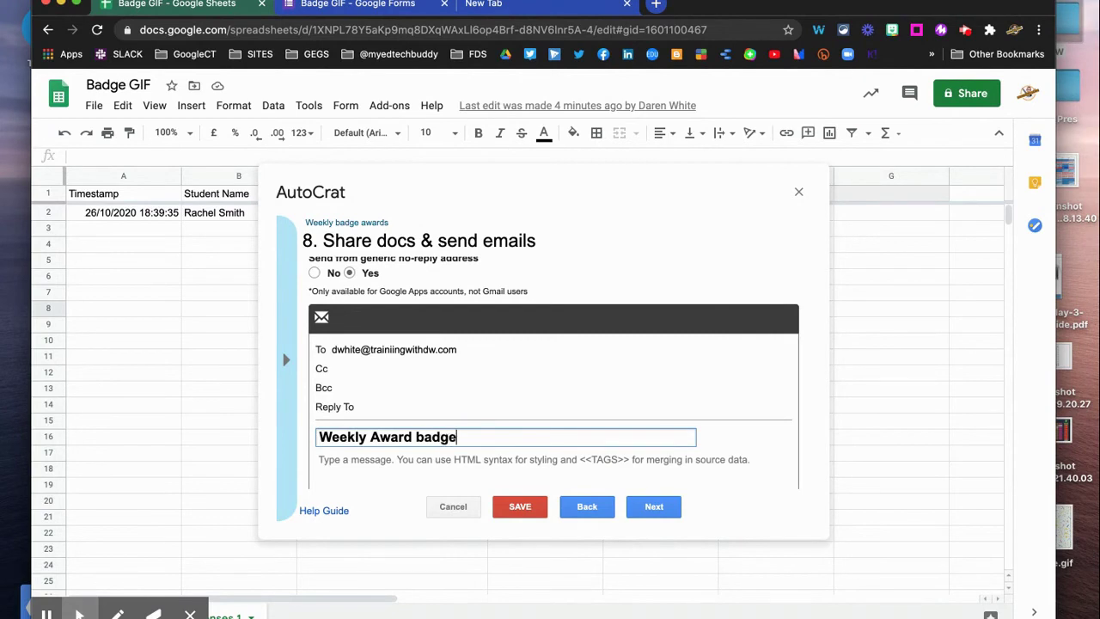
Write the message 'A student in your class has been nominated for a weekly award.' and save the job
{"action": "scroll", "coordinate": [343, 419], "scroll_direction": "down", "scroll_amount": 2}
{"action": "left_click", "coordinate": [344, 407]}
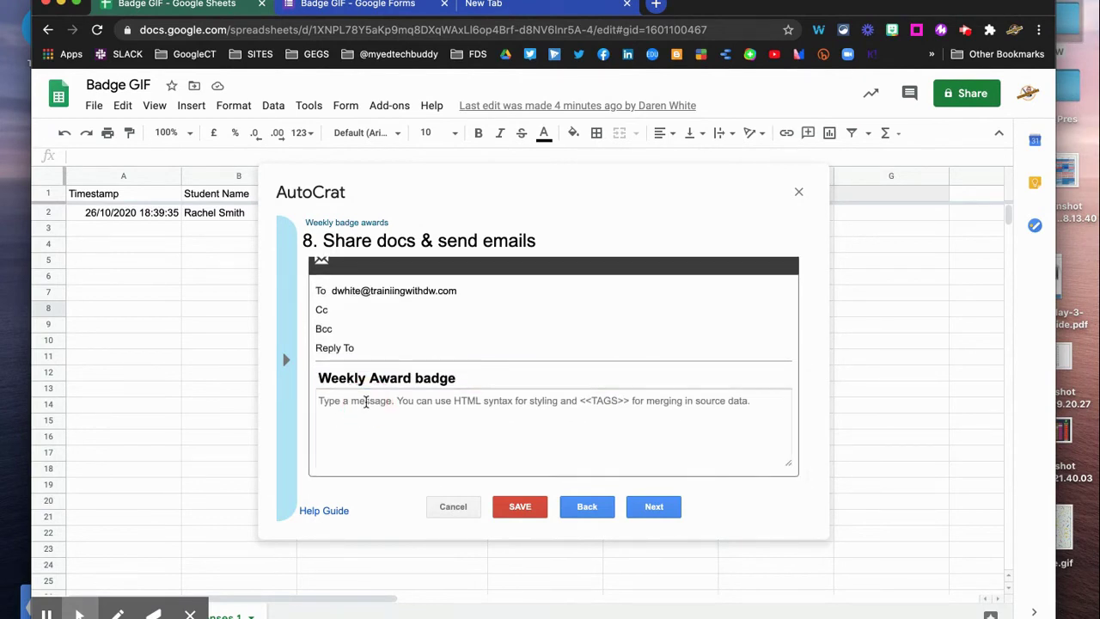
{"action": "type", "text": "Th"}
{"action": "key", "text": "BackSpace"}
{"action": "key", "text": "BackSpace"}
{"action": "type", "text": "A student in your class has been nominated for a weekly award."}
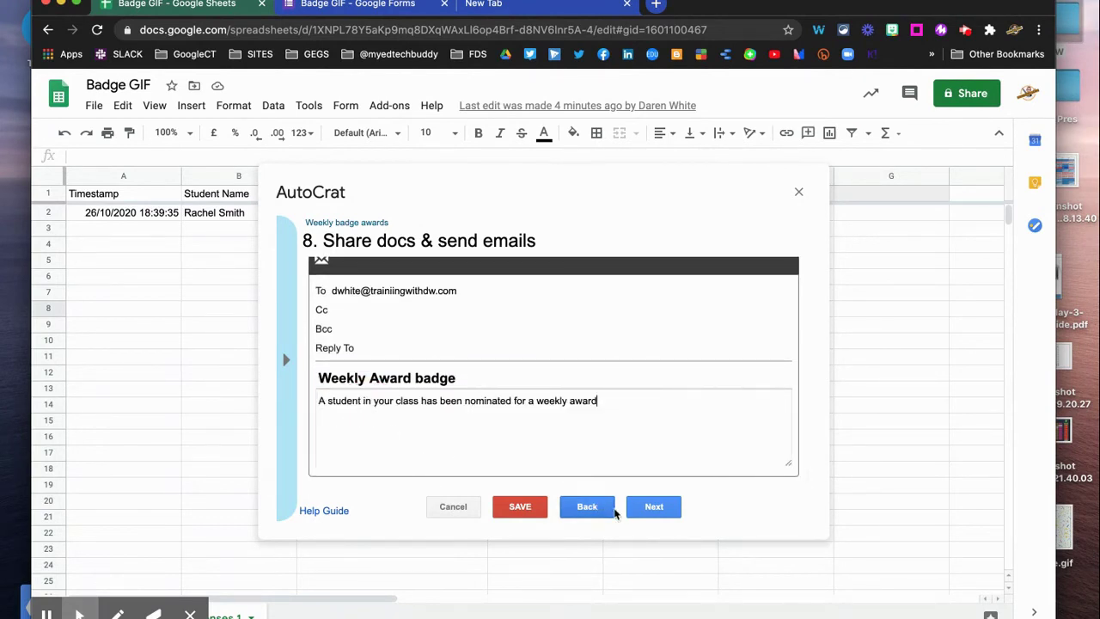
{"action": "left_click", "coordinate": [649, 508]}
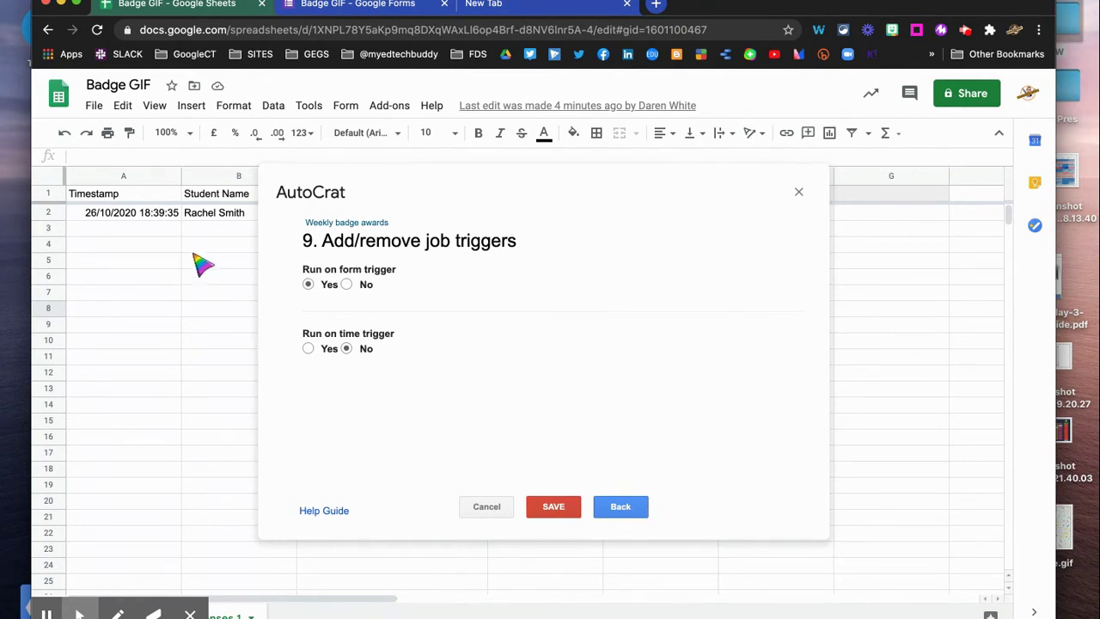
{"action": "left_click", "coordinate": [562, 513]}
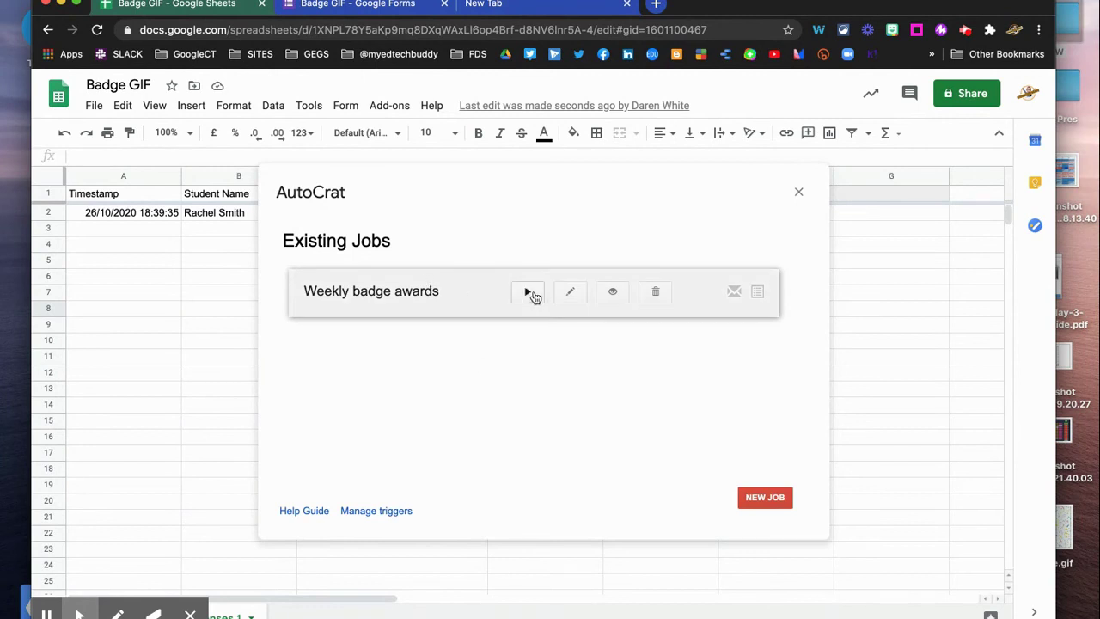
Run the Weekly badge awards job and open the merged badge link in F2
{"action": "left_click", "coordinate": [528, 294]}
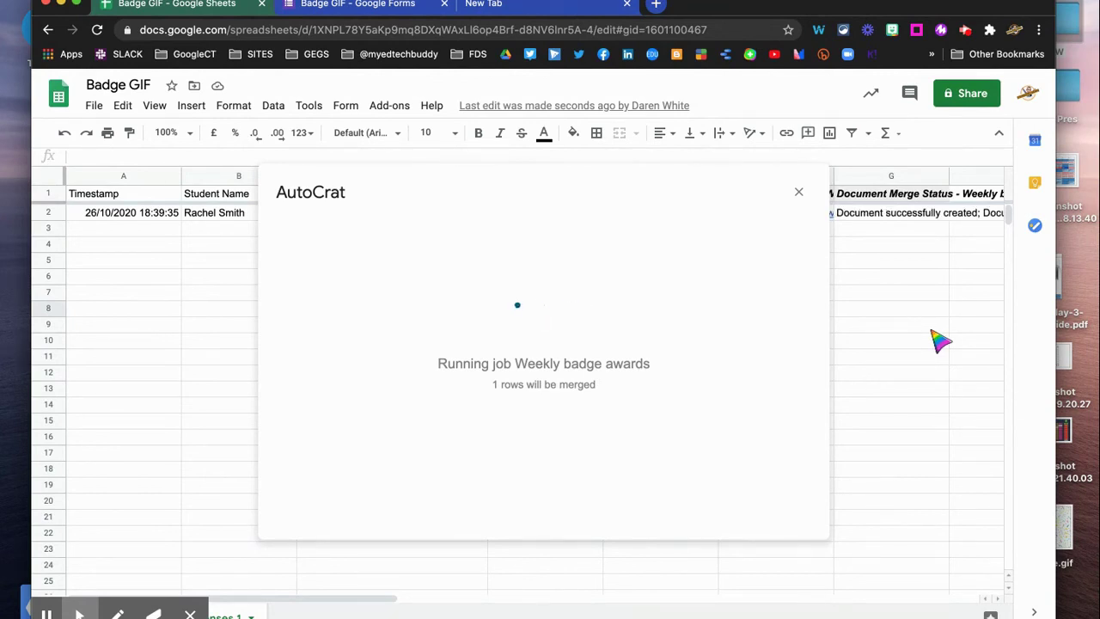
{"action": "left_click", "coordinate": [799, 191]}
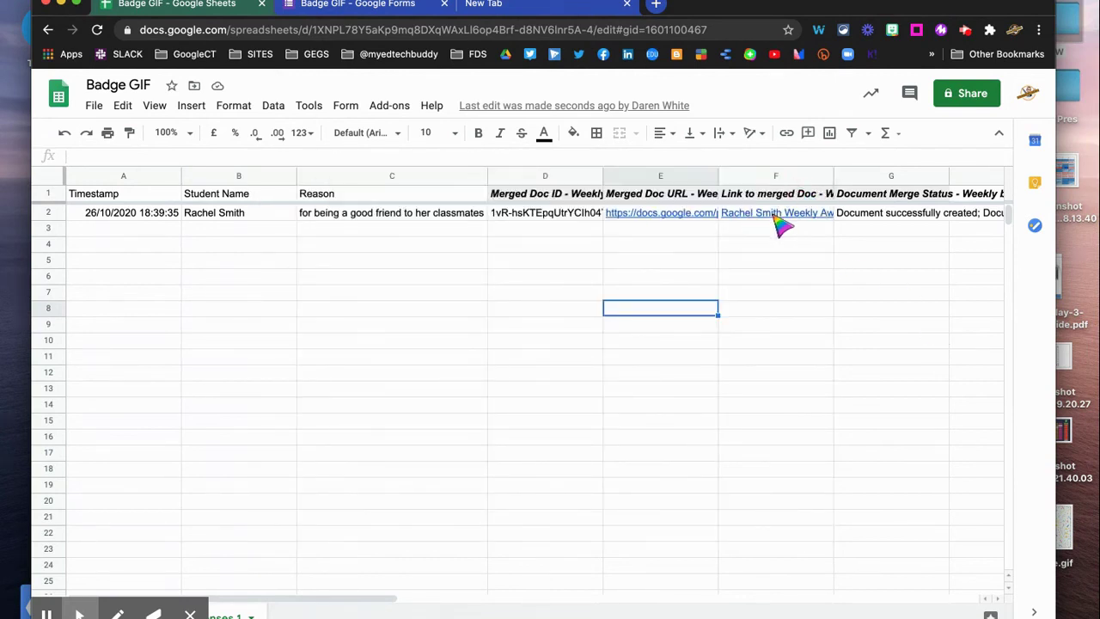
{"action": "left_click", "coordinate": [784, 214]}
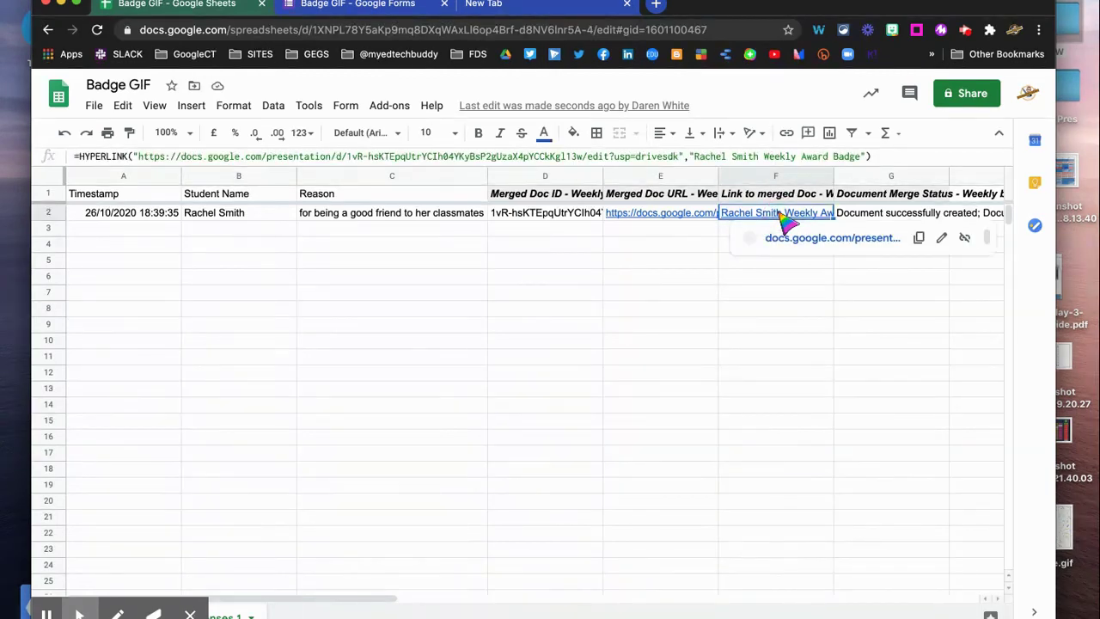
{"action": "left_click", "coordinate": [798, 239]}
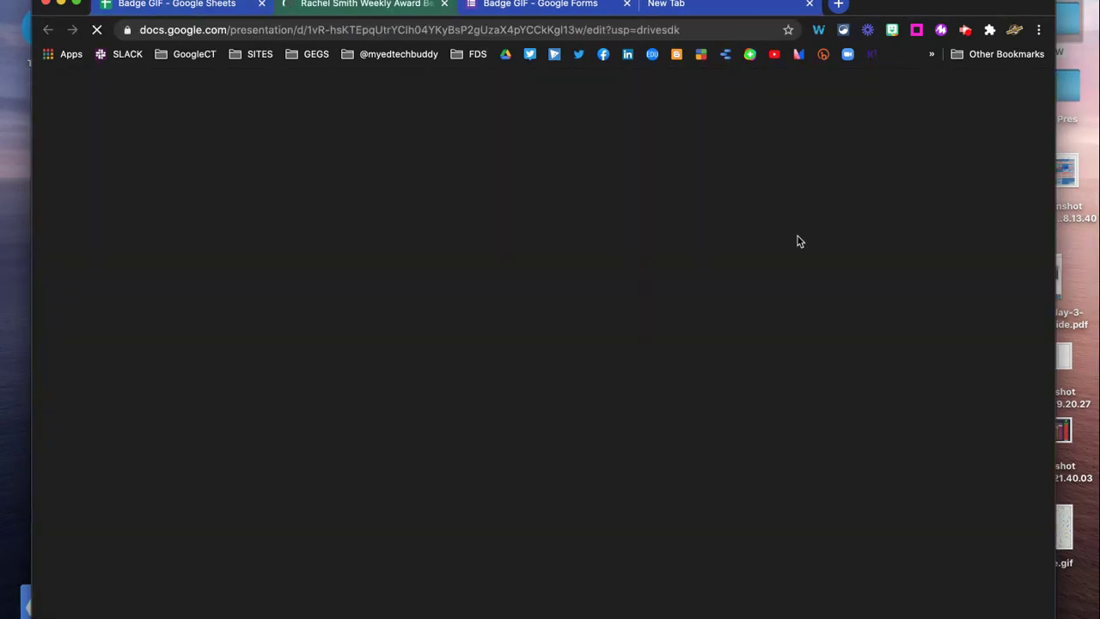